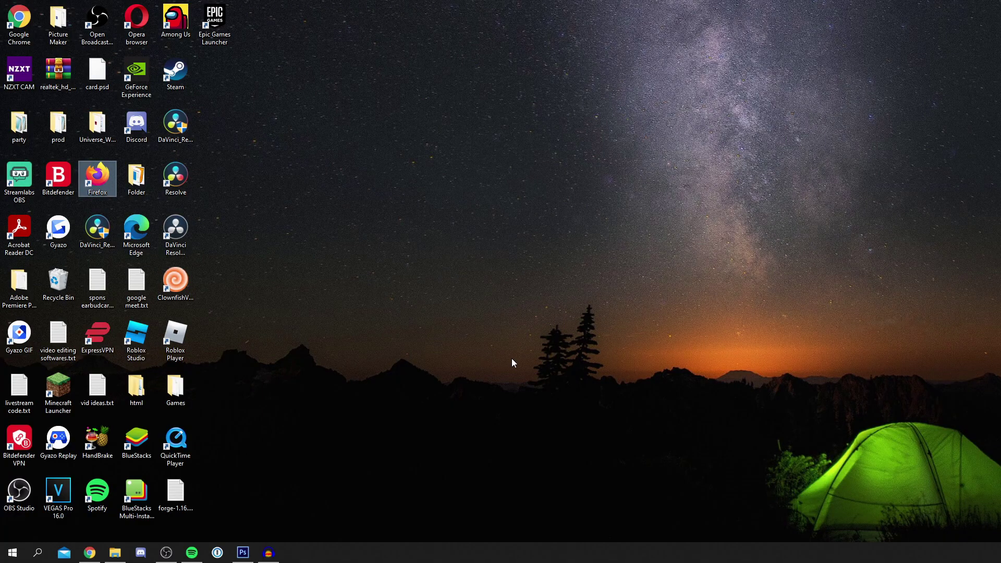
Bring the Untitled Photoshop document forward and start a Type tool text entry on the canvas
{"action": "left_click", "coordinate": [243, 552]}
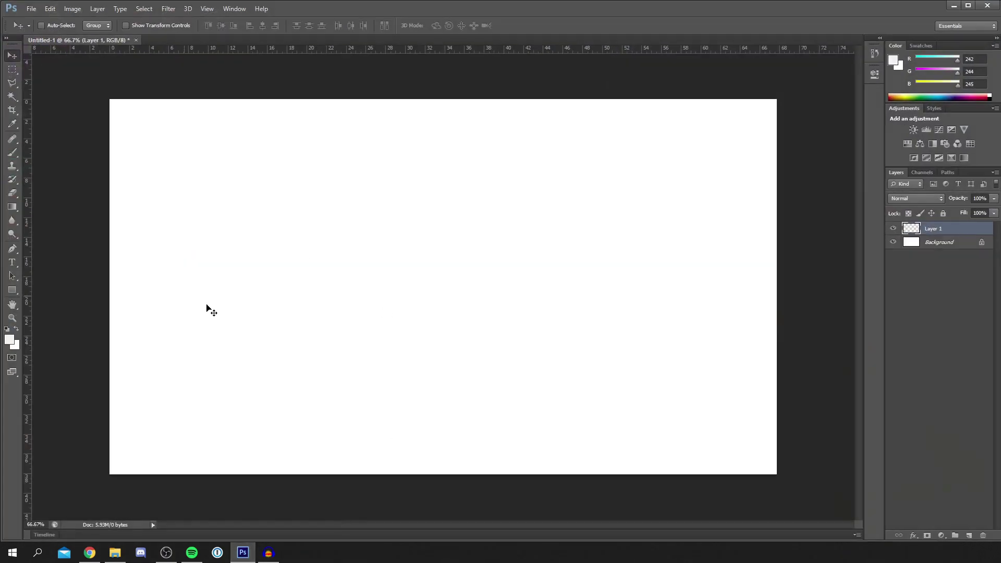
{"action": "left_click", "coordinate": [12, 262]}
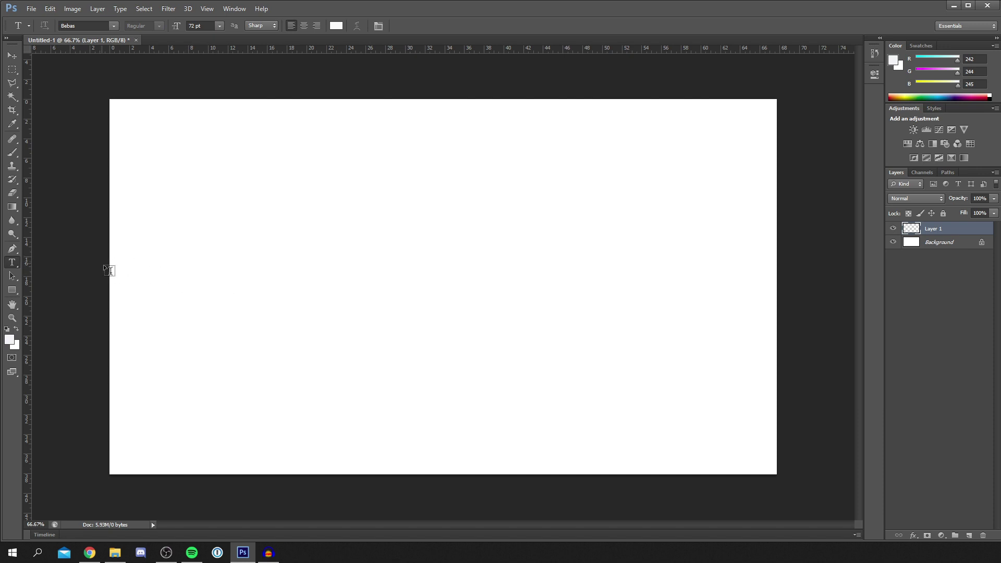
{"action": "left_click", "coordinate": [259, 270]}
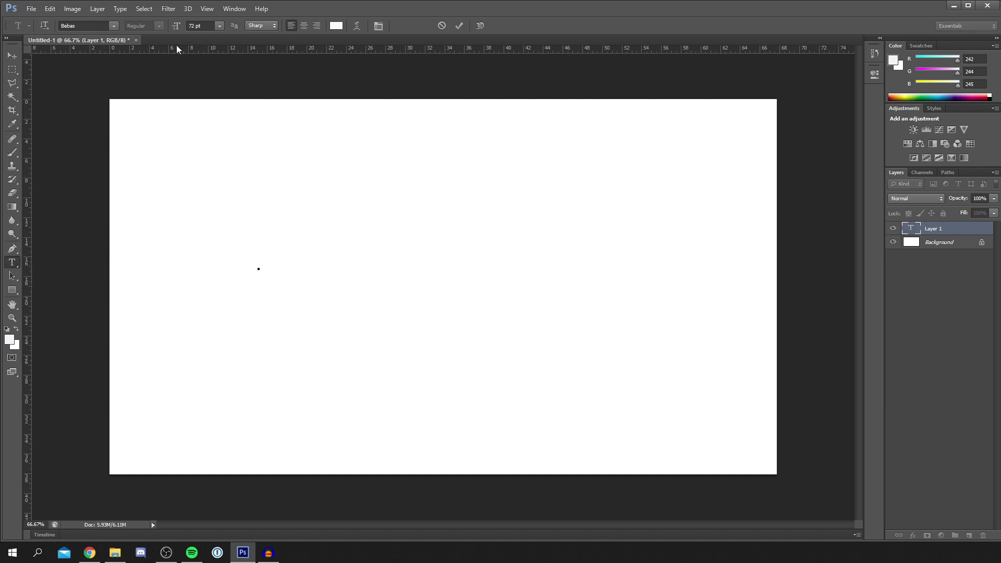
{"action": "type", "text": "M"}
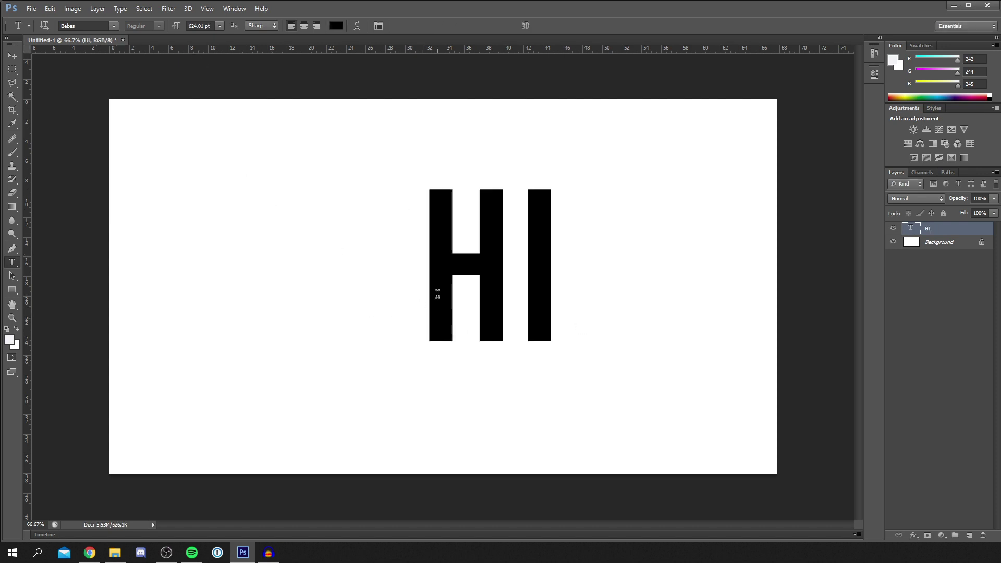
Try Burbank Big Condensed on the HI text, cancel to keep Bebas, and quit Photoshop
{"action": "double_click", "coordinate": [438, 294]}
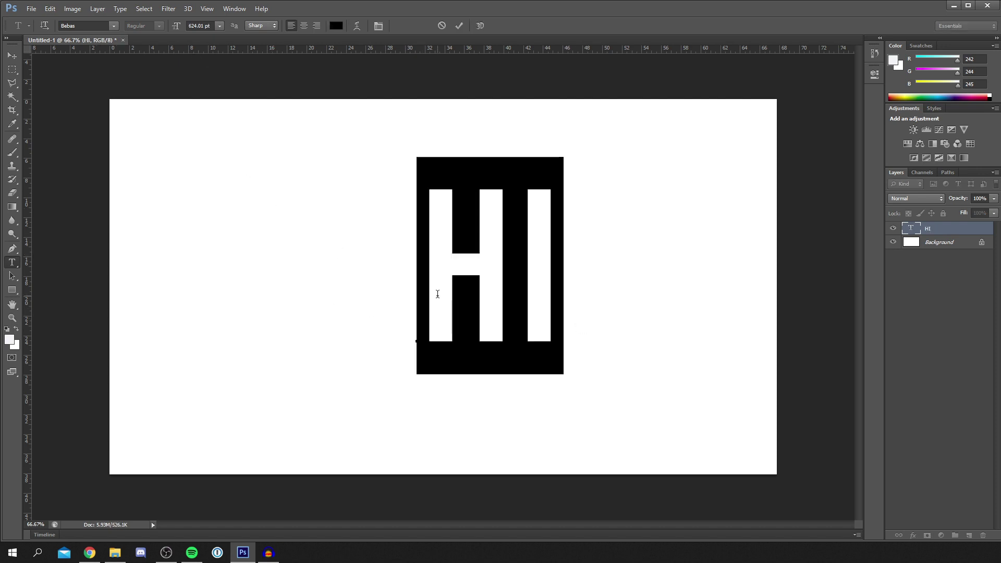
{"action": "left_click", "coordinate": [113, 27]}
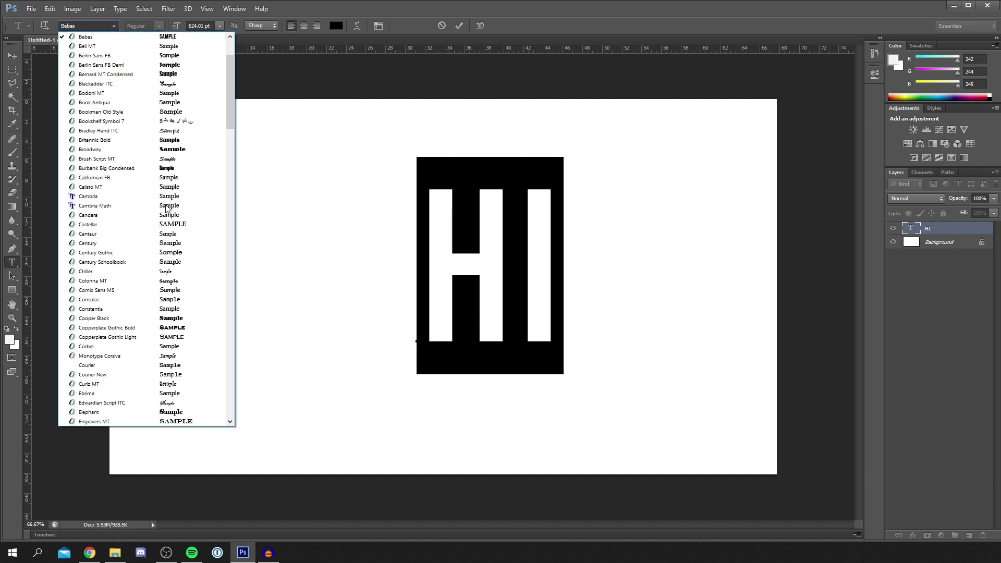
{"action": "left_click", "coordinate": [159, 168]}
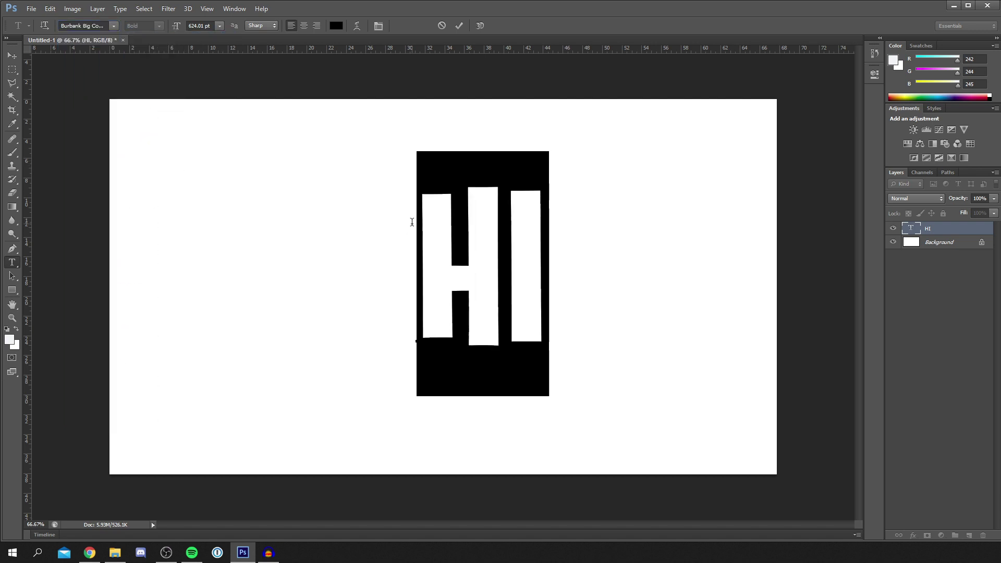
{"action": "key", "text": "Escape"}
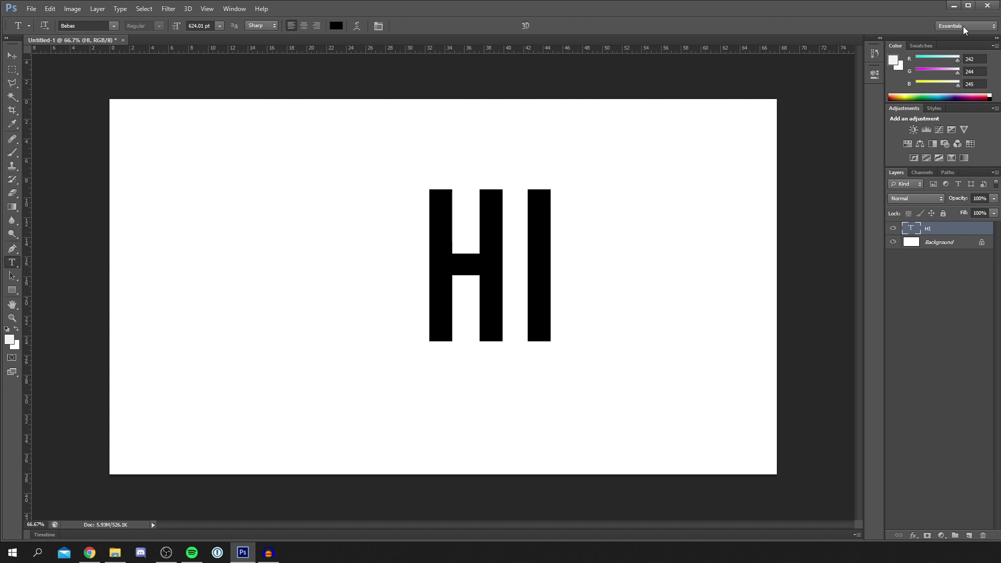
{"action": "left_click", "coordinate": [986, 5]}
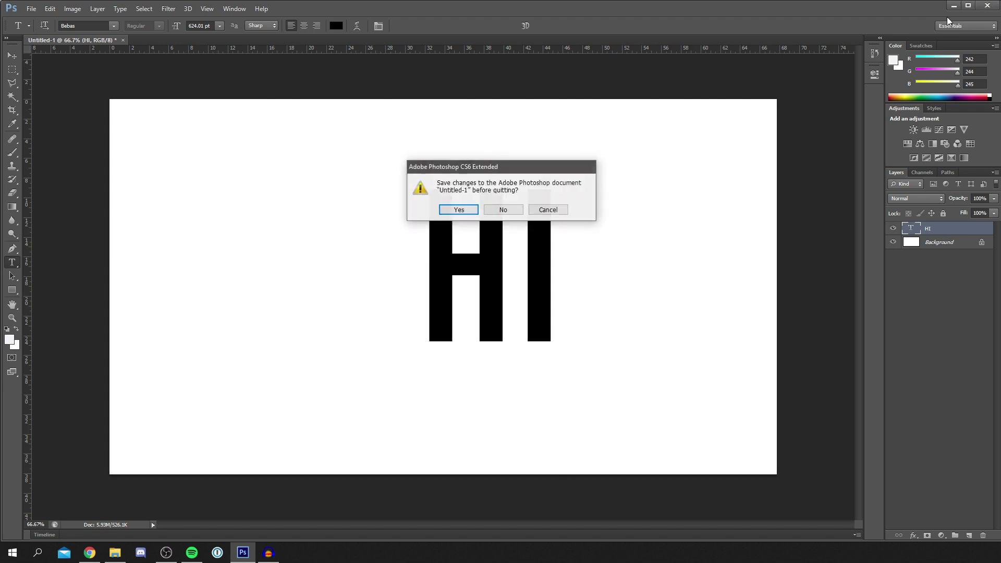
Close Photoshop without saving Untitled-1 and search Google for 'dafont' in Chrome
{"action": "left_click", "coordinate": [509, 209]}
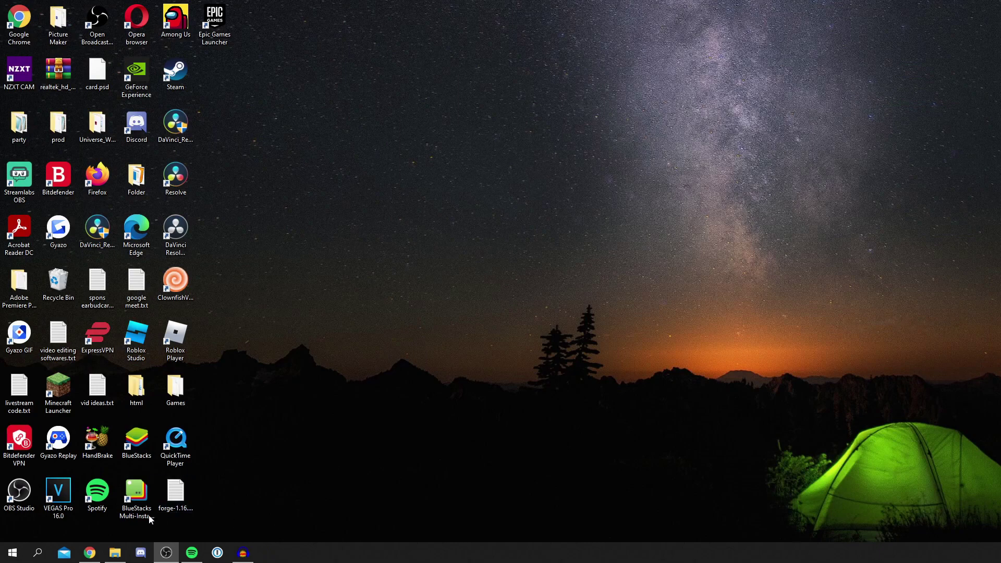
{"action": "left_click", "coordinate": [89, 553]}
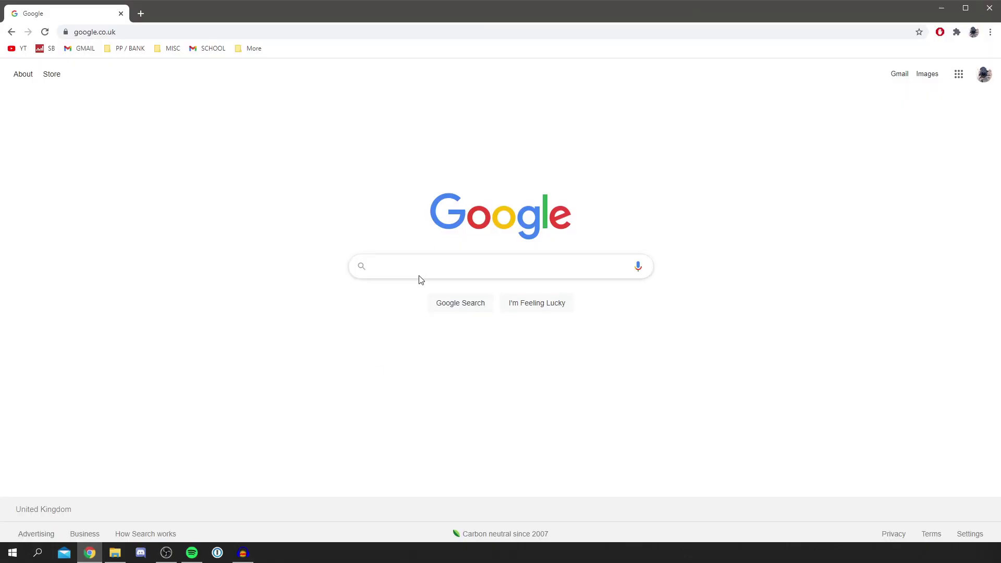
{"action": "type", "text": "dafont"}
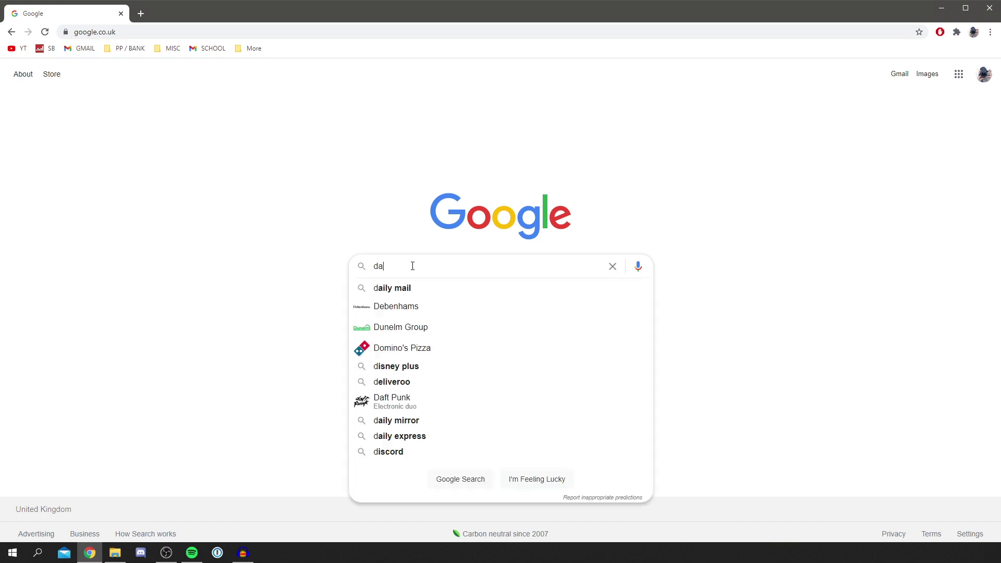
{"action": "key", "text": "Return"}
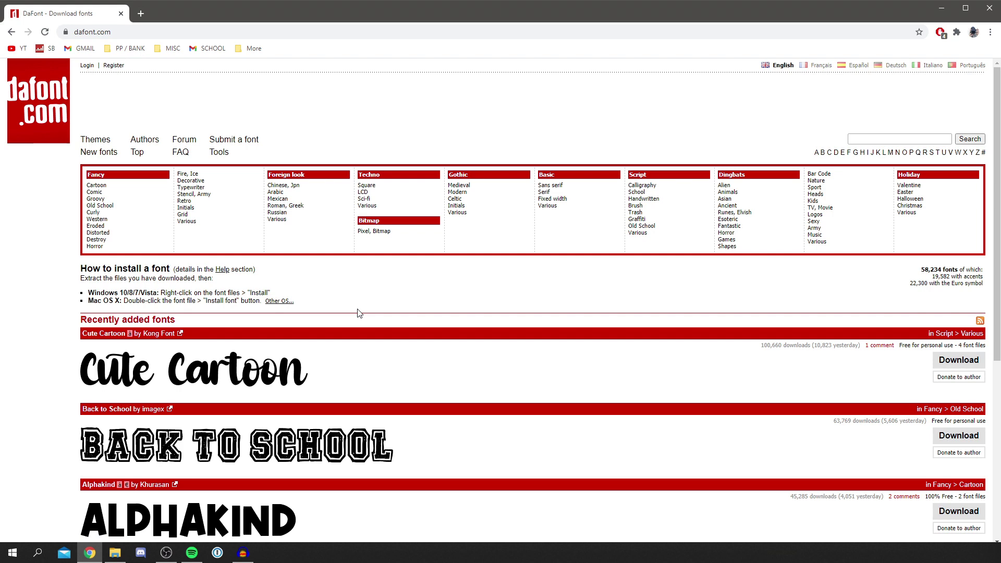
Open the Brown Sugar font page from DaFont's recently added fonts
{"action": "scroll", "coordinate": [358, 313], "scroll_direction": "down", "scroll_amount": 5}
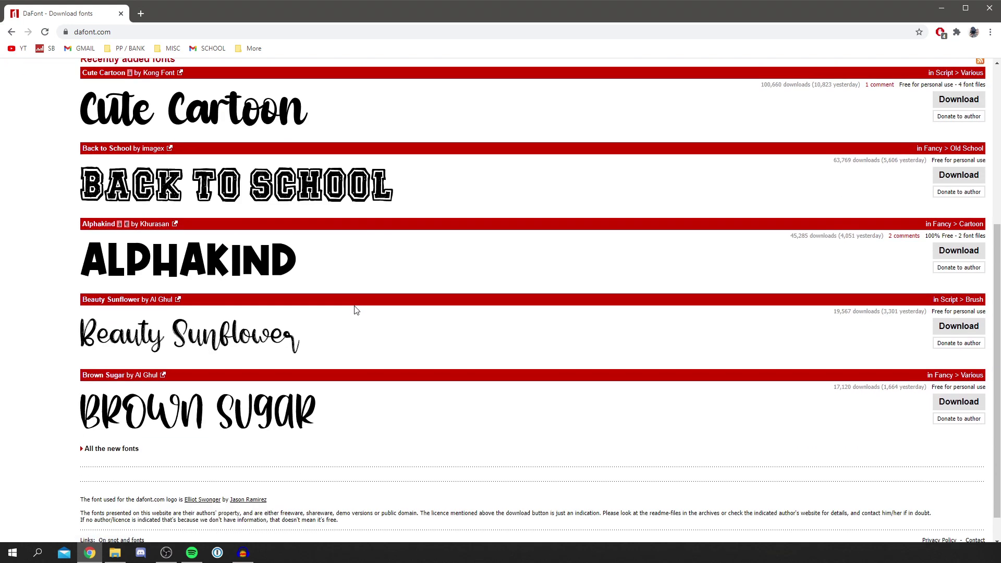
{"action": "scroll", "coordinate": [355, 312], "scroll_direction": "down", "scroll_amount": 1}
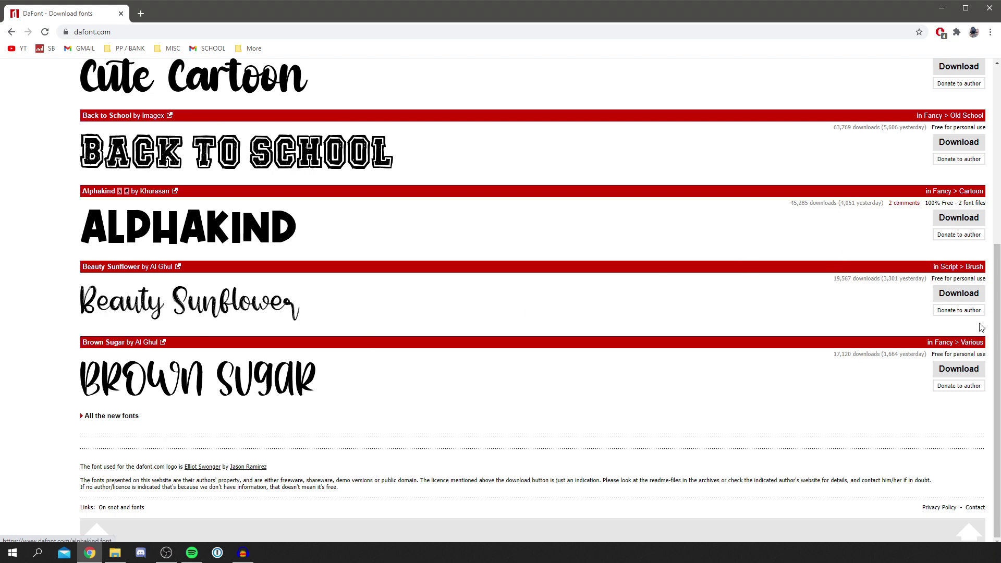
{"action": "left_click", "coordinate": [242, 392]}
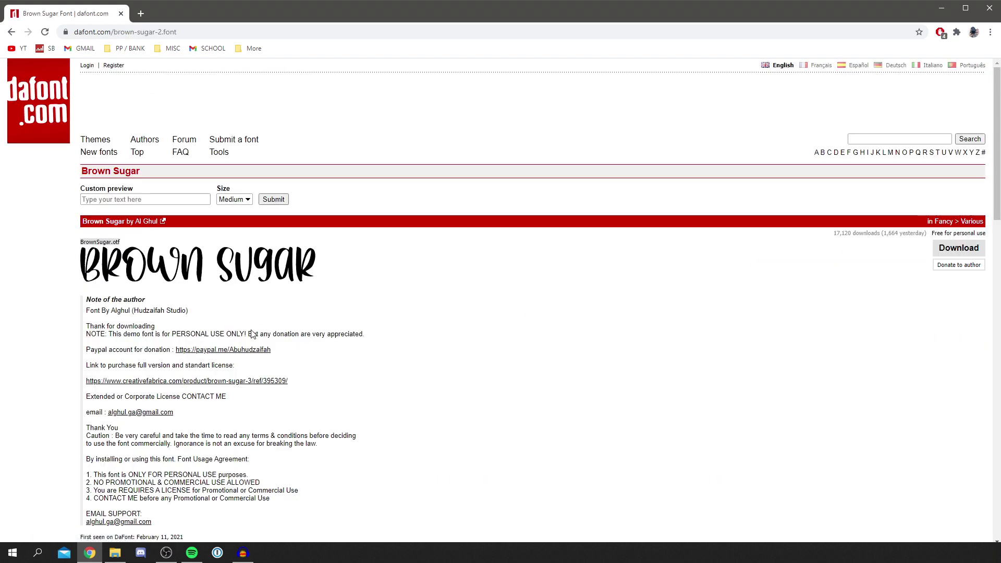
Download the Brown Sugar font from its DaFont page
{"action": "scroll", "coordinate": [251, 331], "scroll_direction": "down", "scroll_amount": 2}
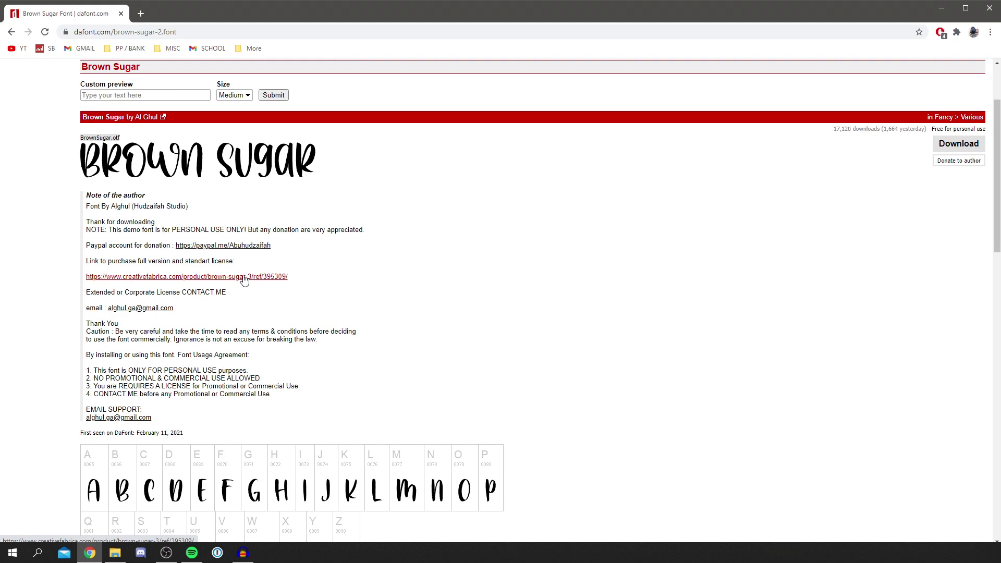
{"action": "scroll", "coordinate": [255, 277], "scroll_direction": "down", "scroll_amount": 5}
{"action": "scroll", "coordinate": [428, 443], "scroll_direction": "up", "scroll_amount": 7}
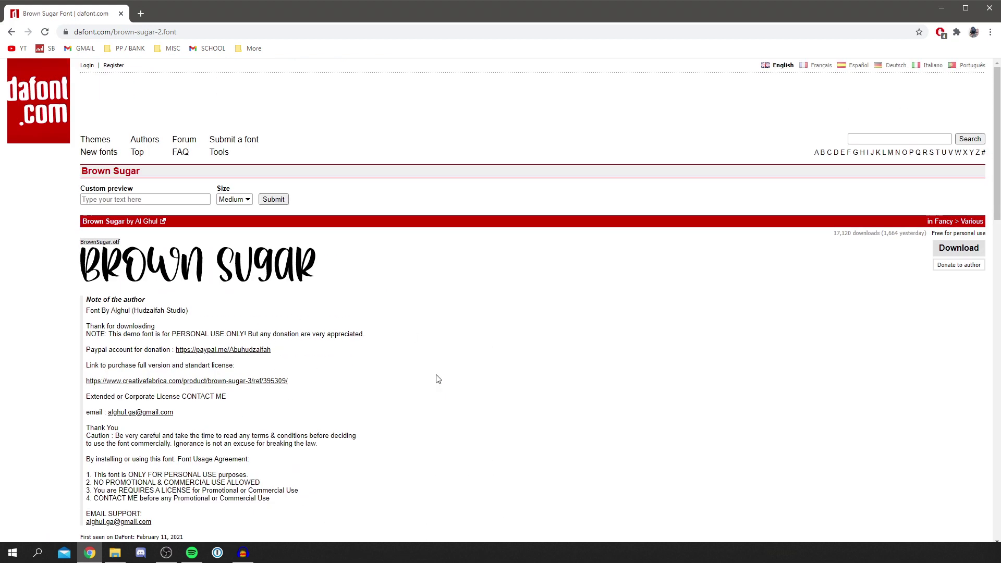
{"action": "left_click", "coordinate": [952, 245]}
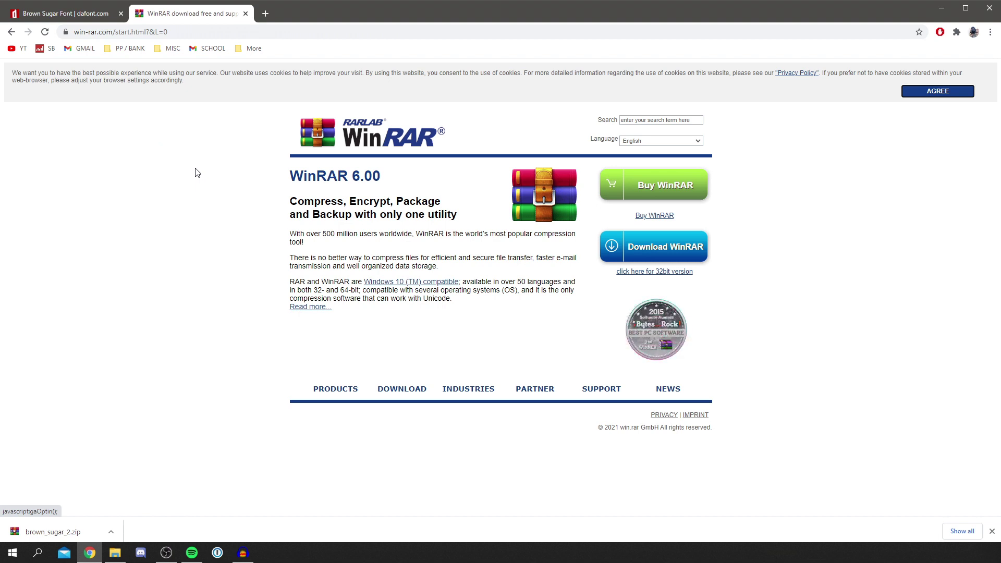
Close the WinRAR website tab and open brown_sugar_2.zip from Chrome's download bar
{"action": "left_click", "coordinate": [246, 14]}
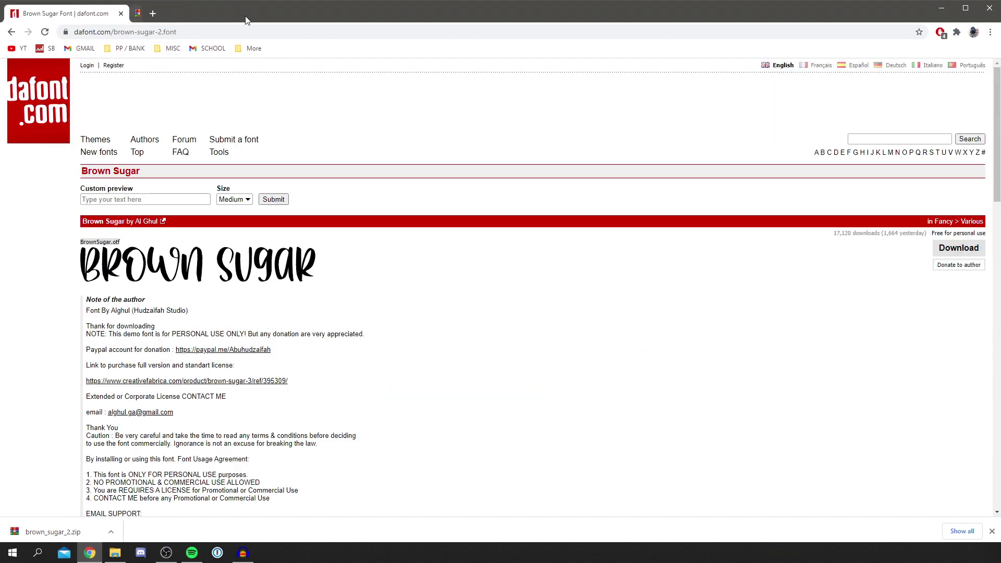
{"action": "left_click", "coordinate": [72, 533]}
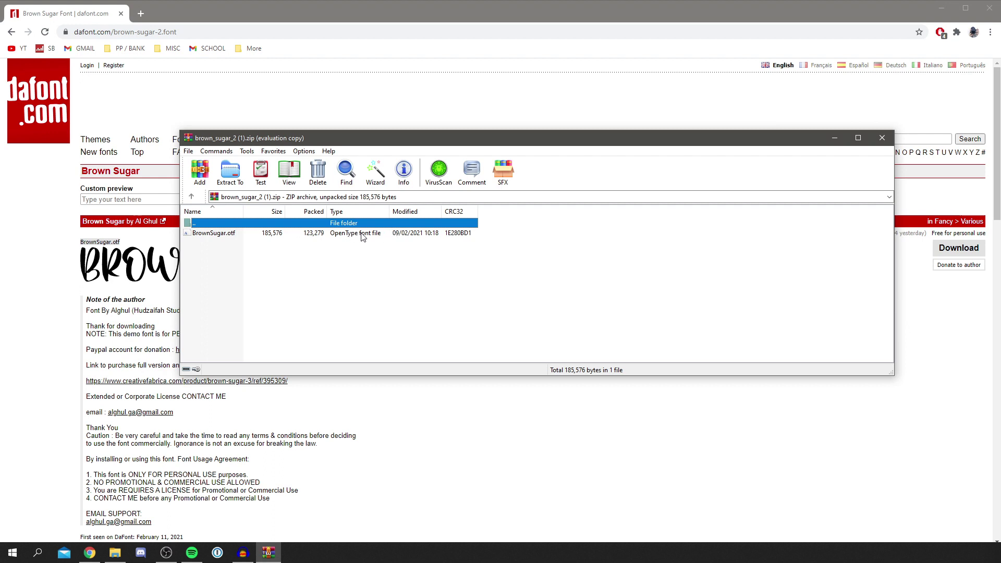
Open BrownSugar.otf in Windows Font Viewer and install the Brown Sugar font
{"action": "double_click", "coordinate": [220, 233]}
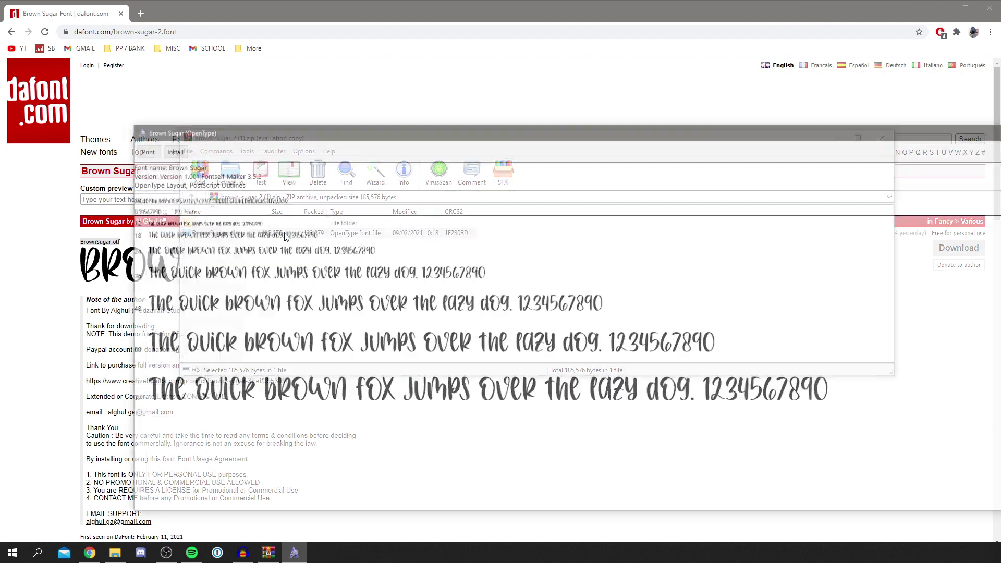
{"action": "left_click_drag", "start_coordinate": [272, 131], "coordinate": [176, 101]}
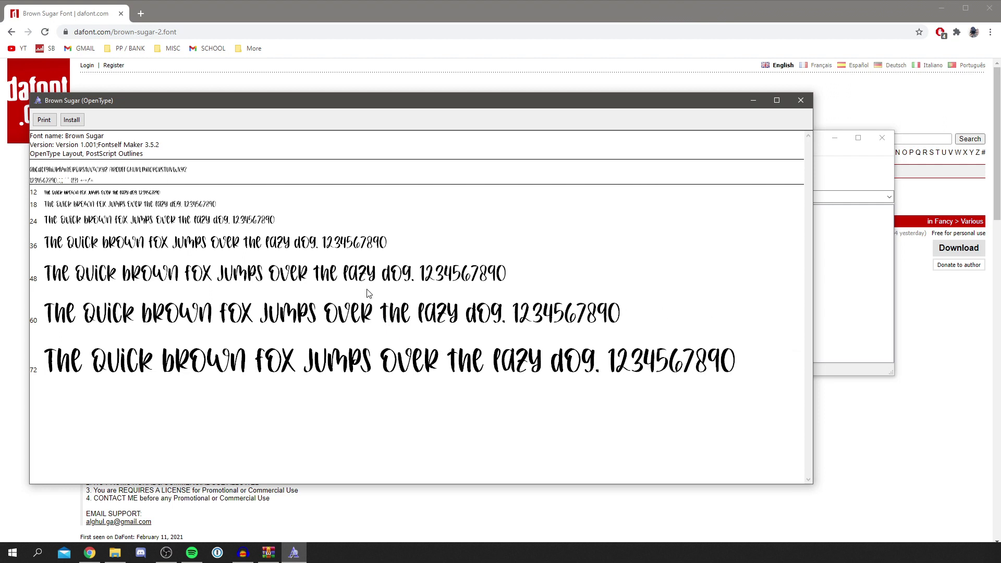
{"action": "left_click", "coordinate": [72, 120]}
Close the font preview window and the WinRAR archive window
{"action": "left_click_drag", "start_coordinate": [156, 102], "coordinate": [159, 89]}
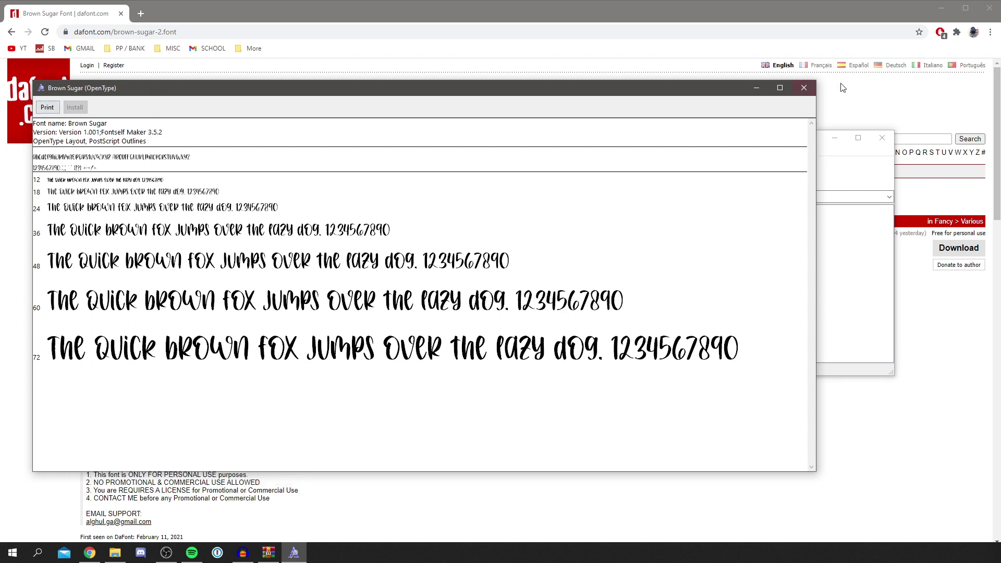
{"action": "left_click", "coordinate": [804, 87]}
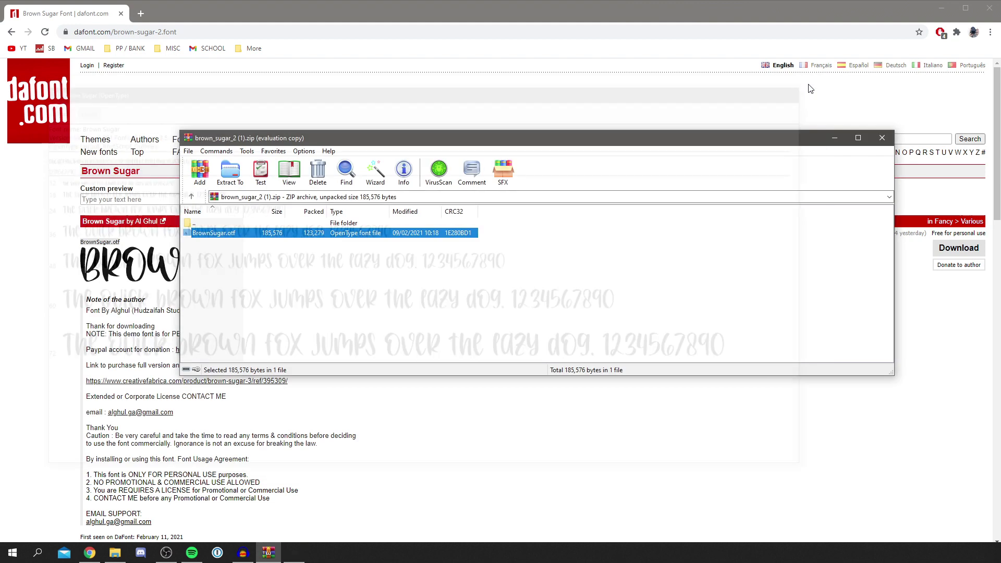
{"action": "left_click", "coordinate": [881, 137]}
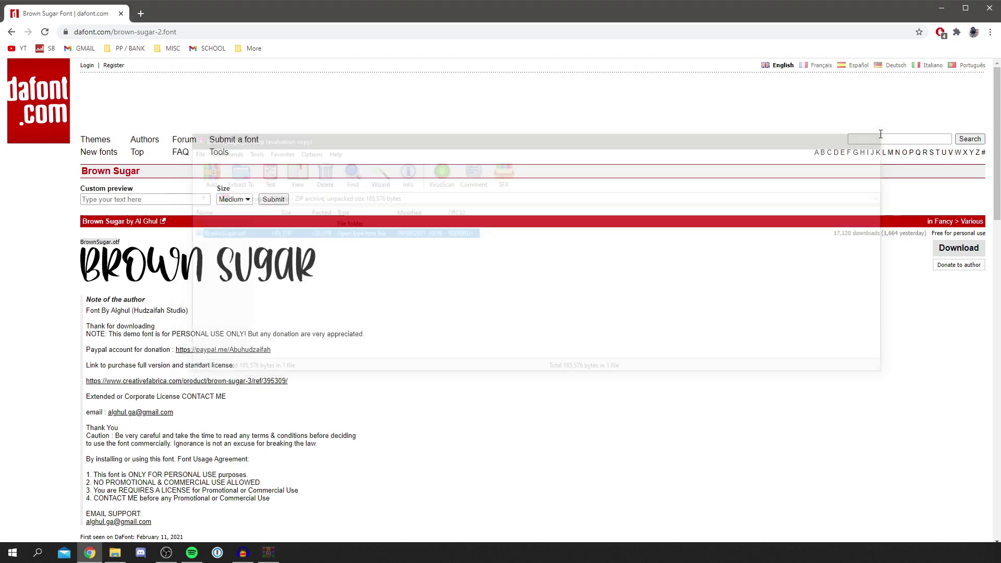
Close Chrome, create a new default Photoshop document, and add an empty layer
{"action": "left_click", "coordinate": [991, 9]}
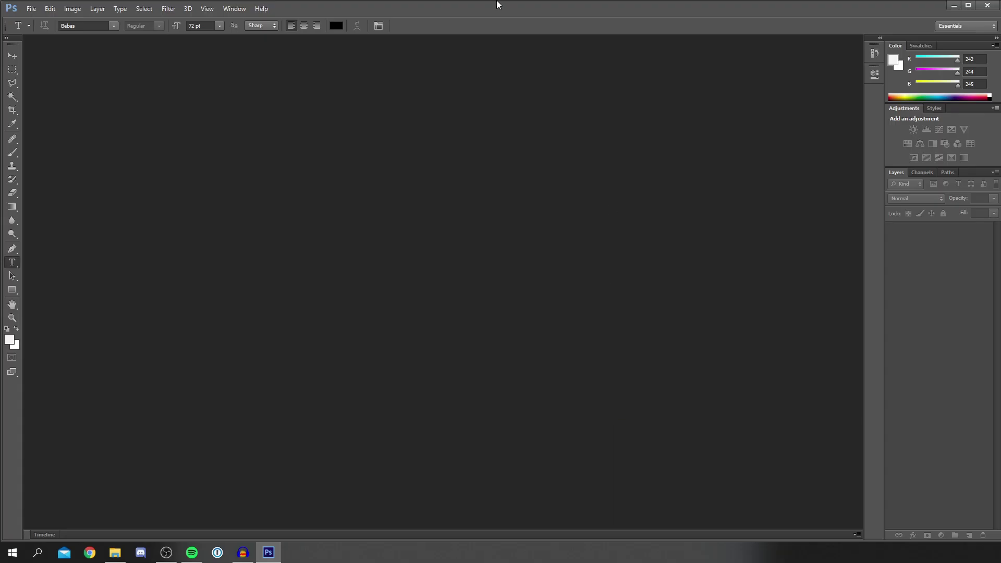
{"action": "left_click", "coordinate": [31, 8]}
{"action": "left_click", "coordinate": [68, 20]}
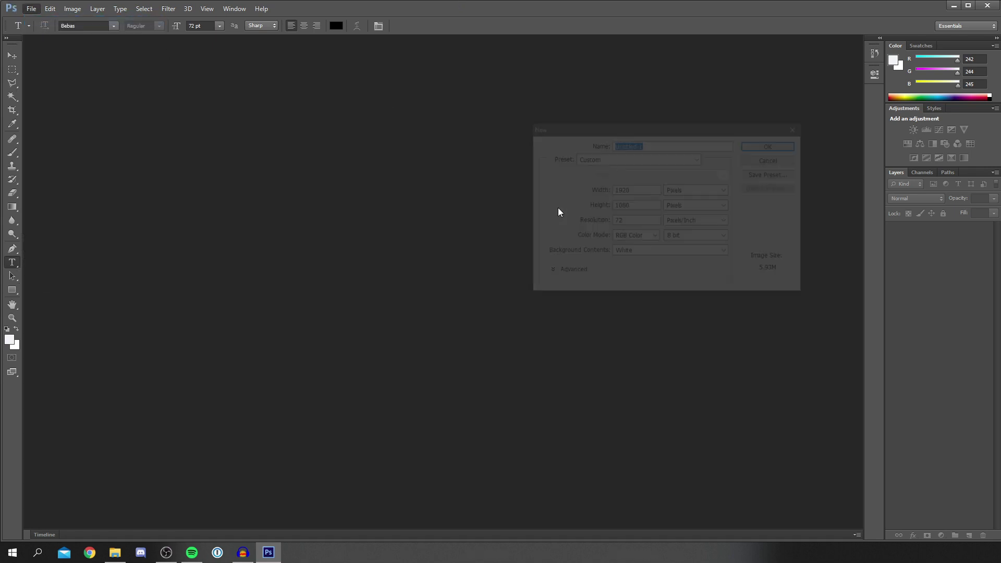
{"action": "left_click", "coordinate": [771, 146]}
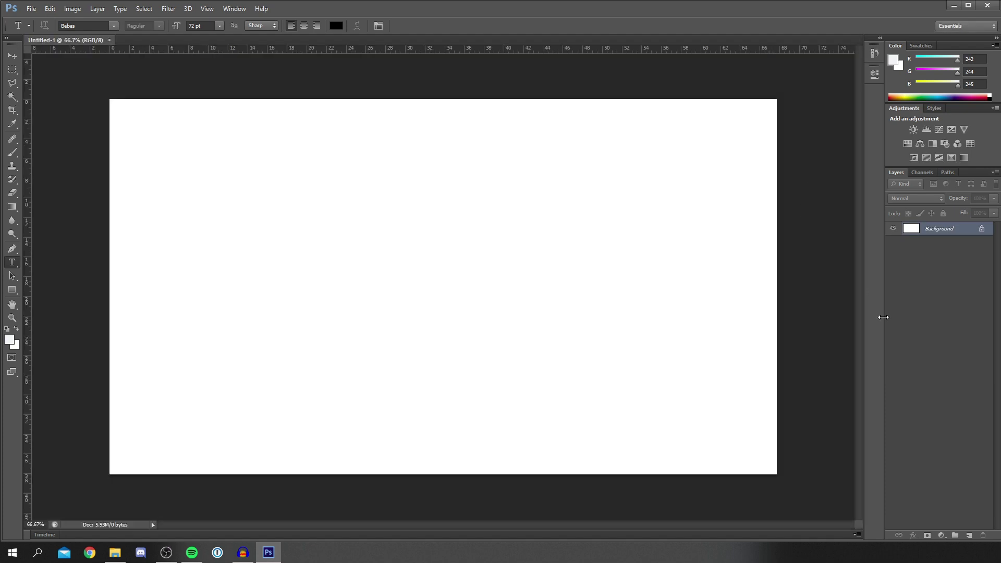
{"action": "left_click", "coordinate": [967, 534]}
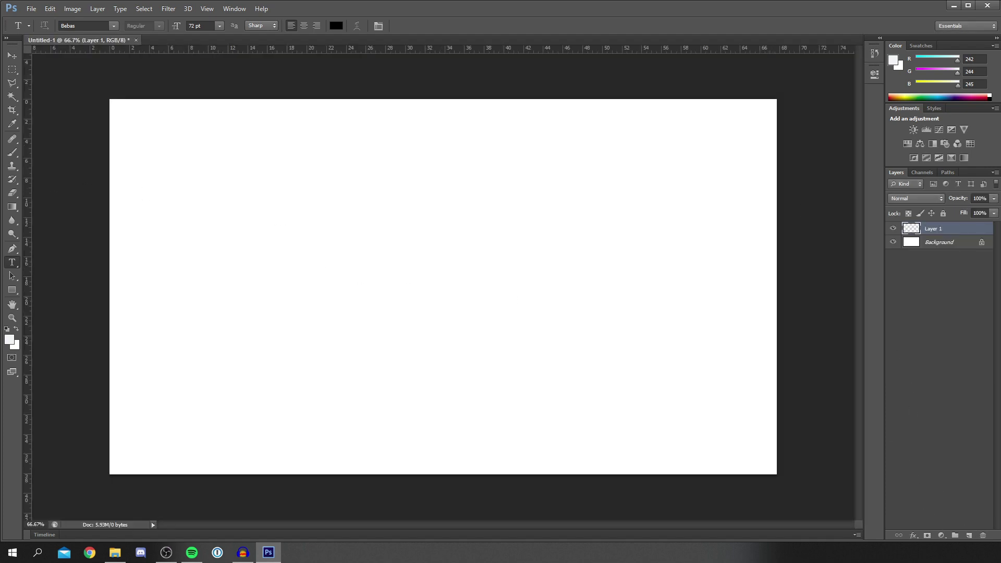
Start a text entry set in the Brown Sugar font and type 'hey there!'
{"action": "left_click", "coordinate": [261, 307]}
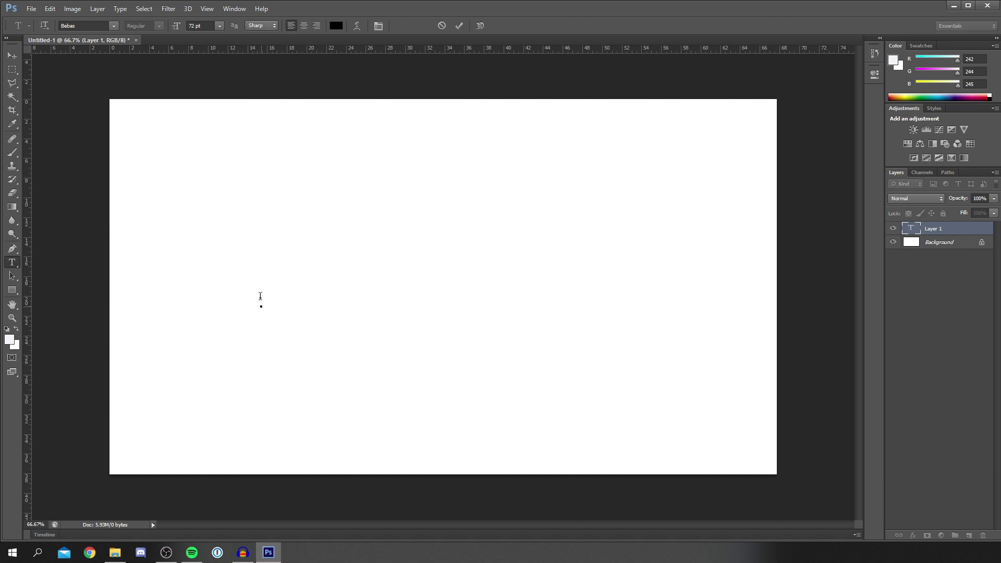
{"action": "left_click", "coordinate": [87, 26]}
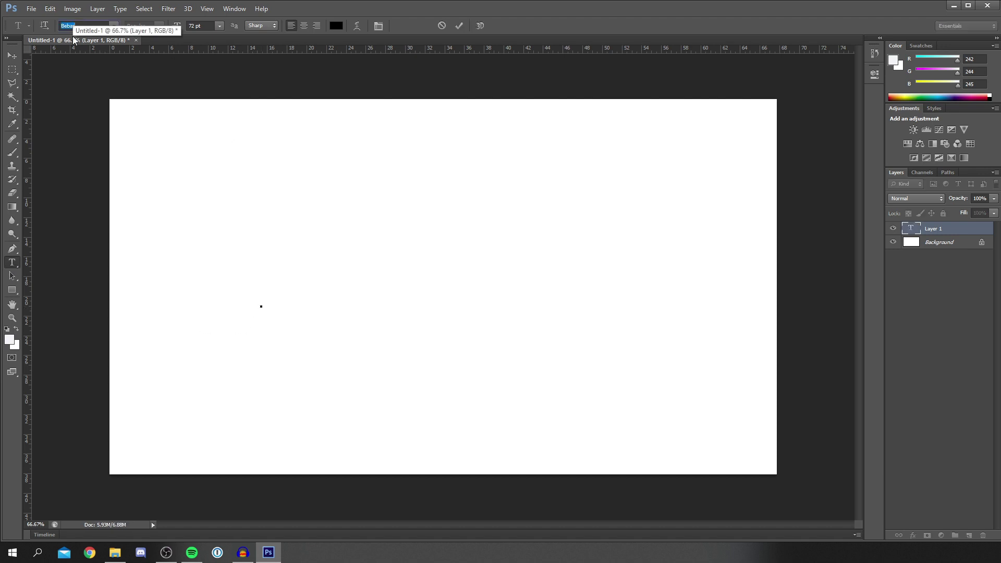
{"action": "type", "text": "Brown Sugar"}
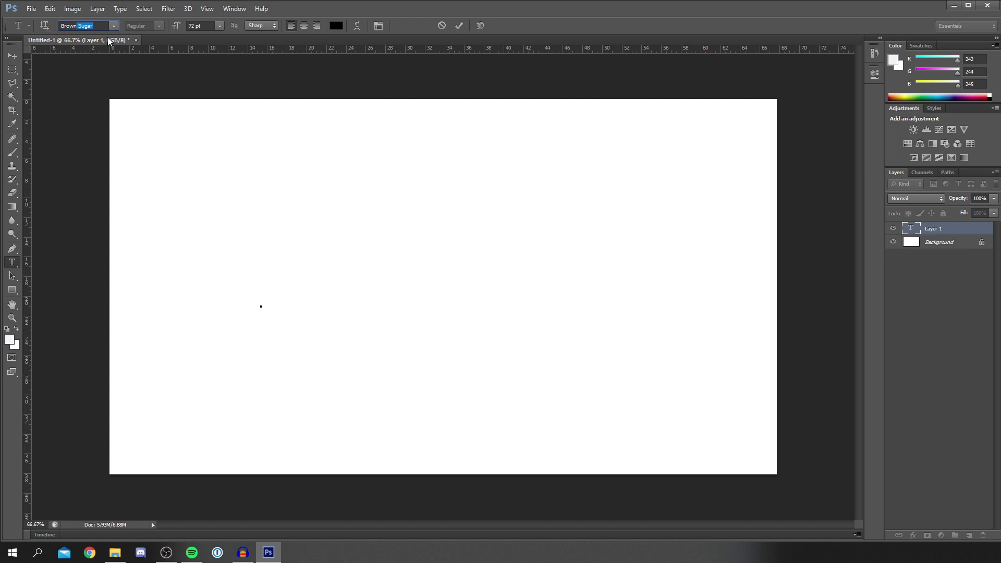
{"action": "left_click", "coordinate": [114, 26]}
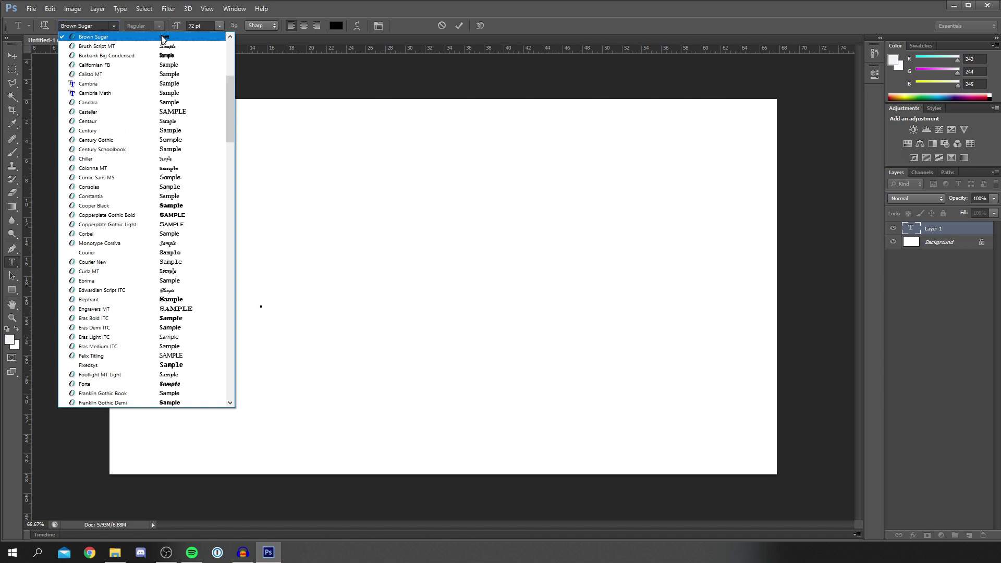
{"action": "left_click", "coordinate": [112, 41]}
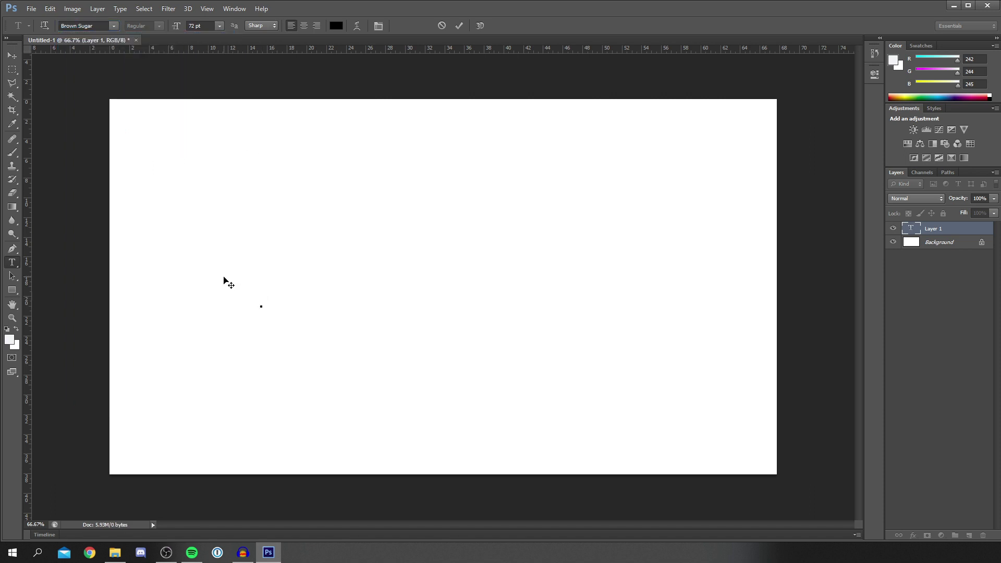
{"action": "type", "text": "hey there!"}
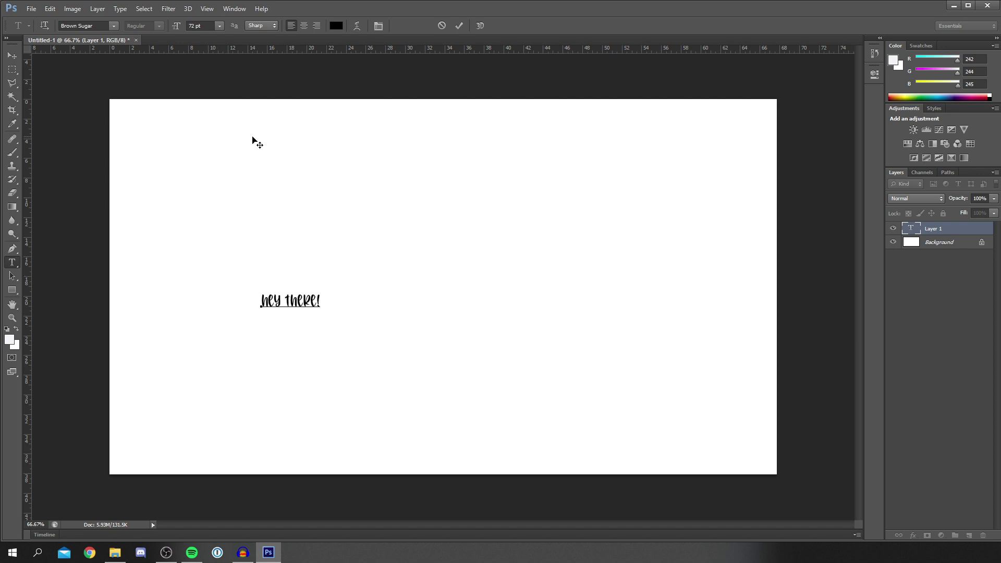
Commit the 'hey there!' text and scale it up to about 589% across the canvas centre
{"action": "left_click", "coordinate": [460, 26]}
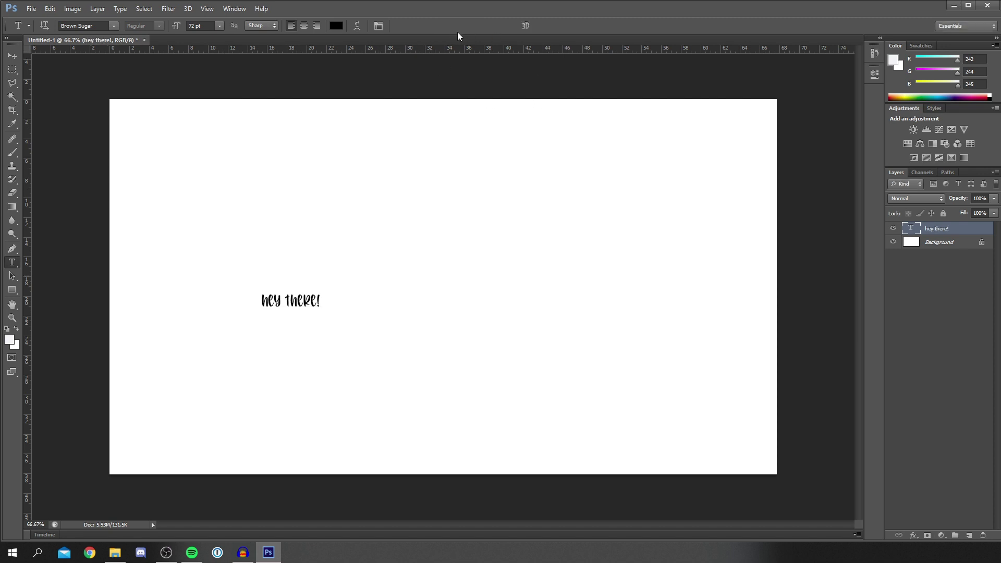
{"action": "left_click", "coordinate": [15, 61]}
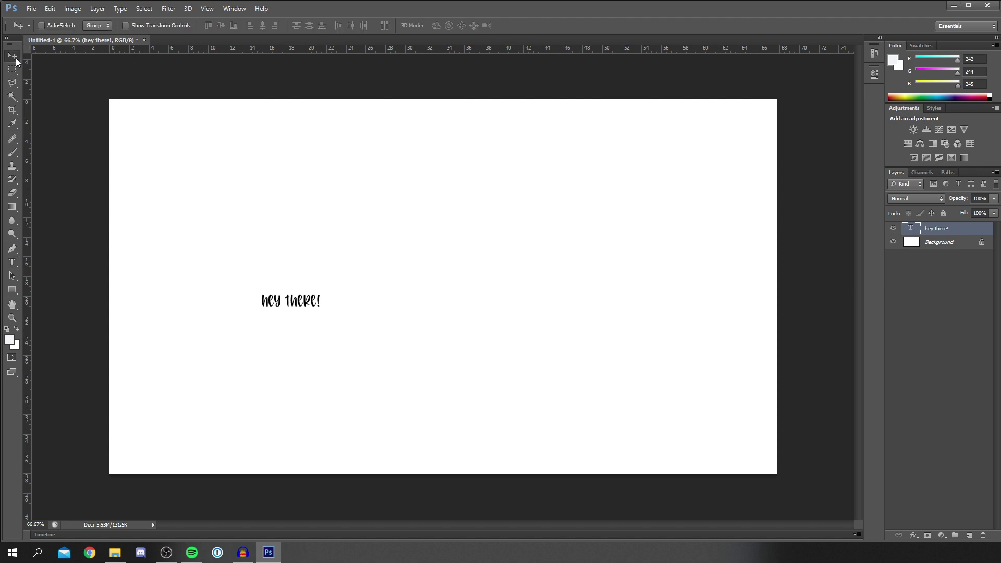
{"action": "key", "text": "ctrl+t"}
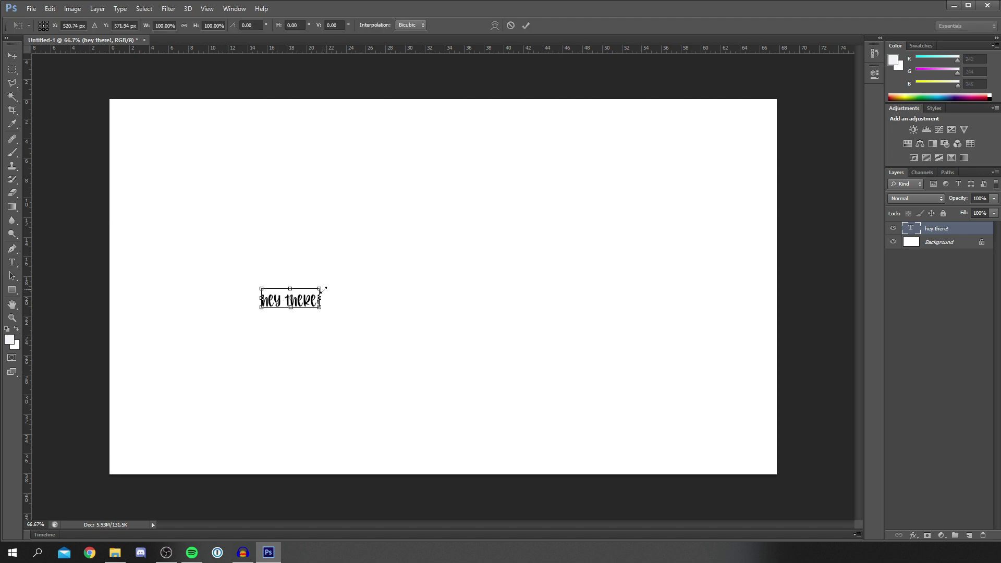
{"action": "left_click_drag", "start_coordinate": [321, 288], "coordinate": [608, 190]}
{"action": "left_click_drag", "start_coordinate": [434, 251], "coordinate": [456, 289]}
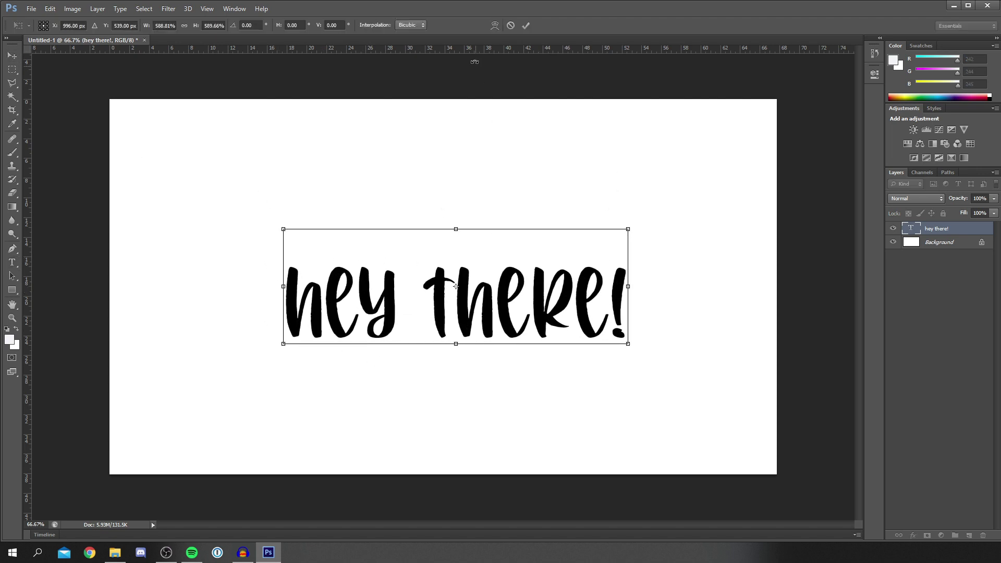
{"action": "left_click", "coordinate": [526, 25]}
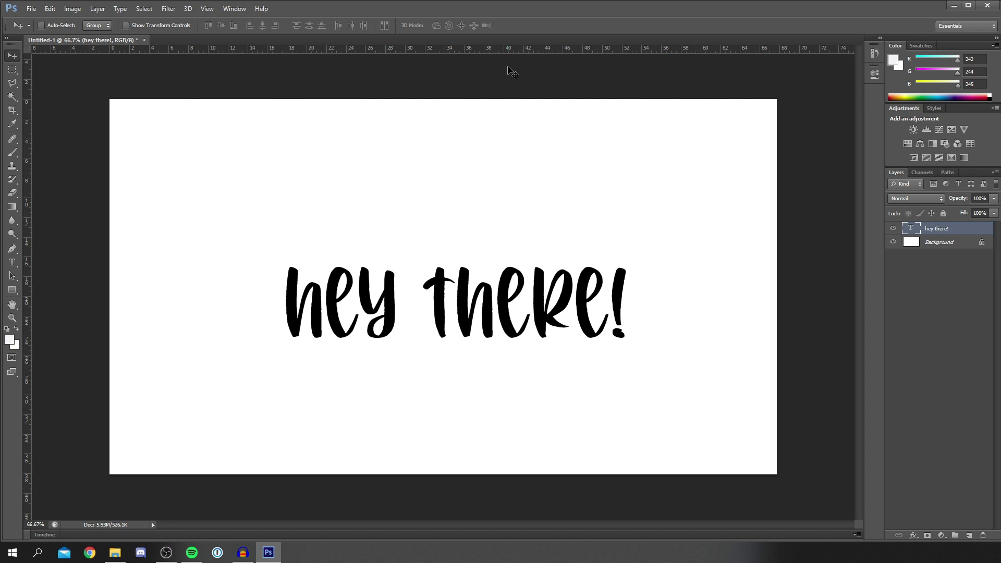